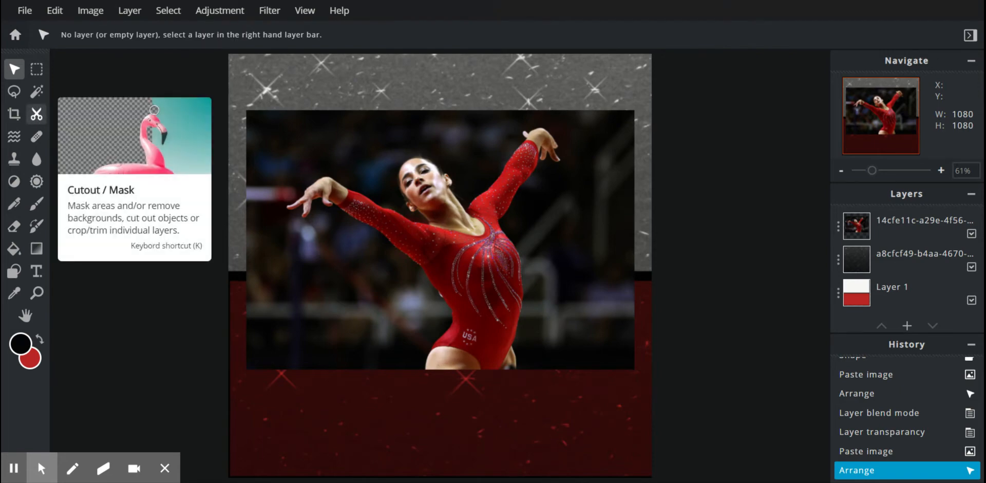
Step: Activate the Cutout / Mask tool on the gymnast photo layer and choose its brush tool
left_click(38, 117)
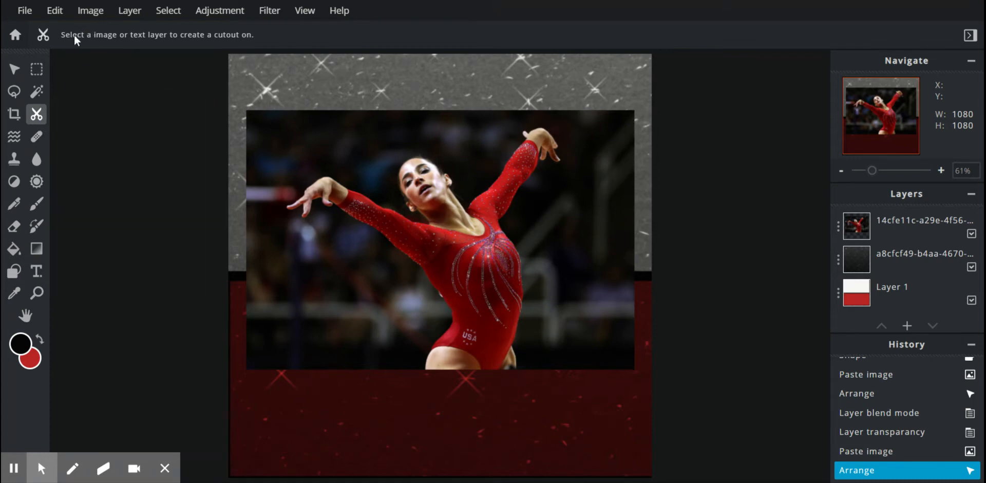
left_click(906, 235)
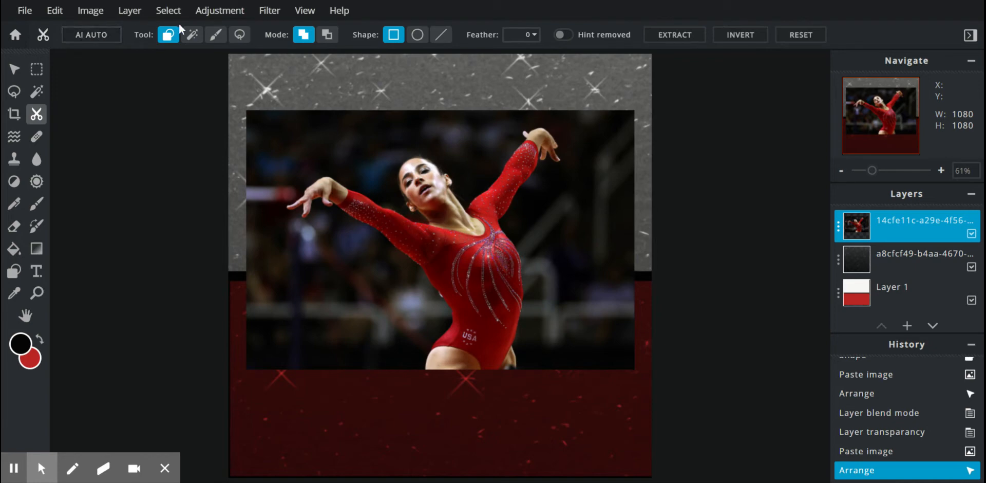
left_click(217, 41)
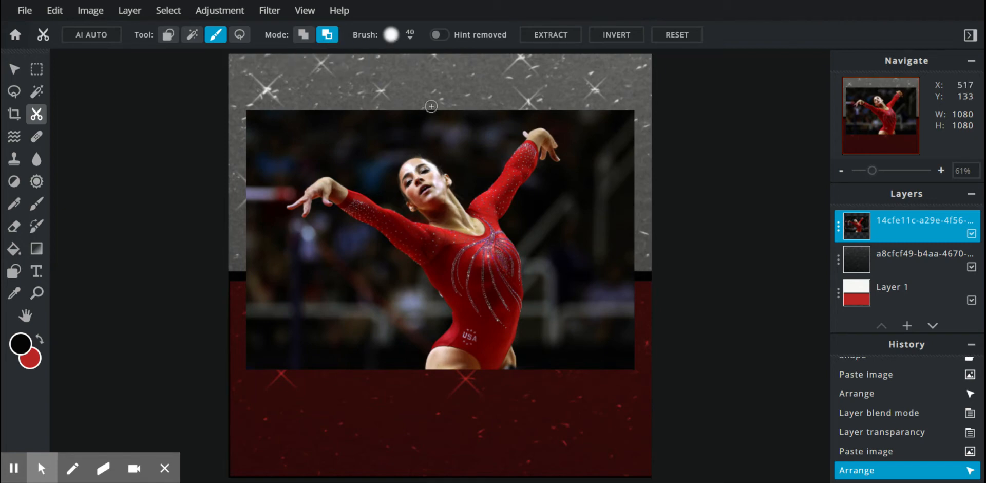
Step: Brush away the dark photo background beside the gymnast's raised arm and torso
left_click_drag(432, 105, 476, 161)
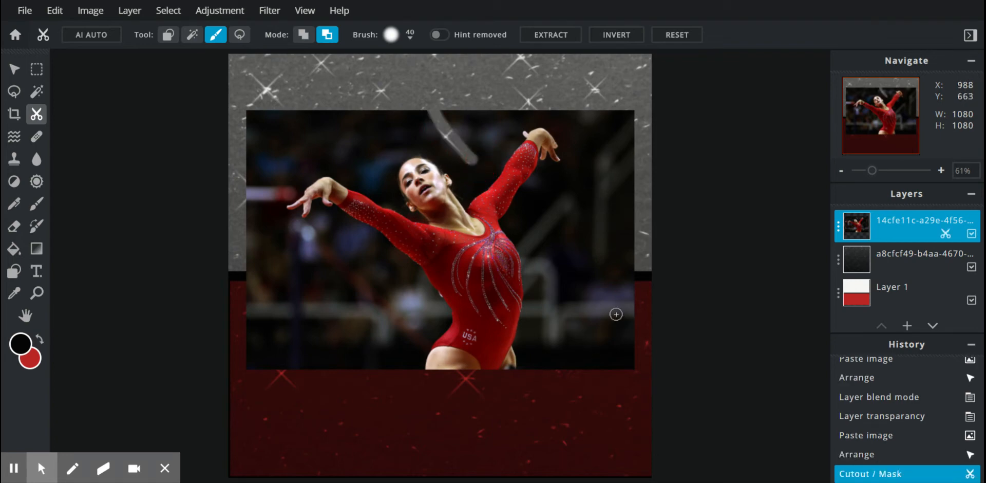
scroll(562, 206, "down", 1)
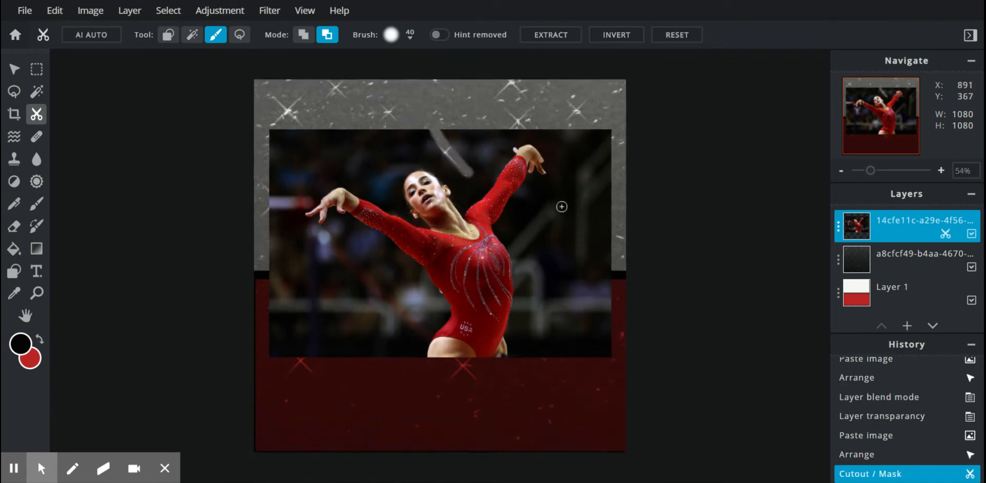
scroll(562, 206, "up", 3)
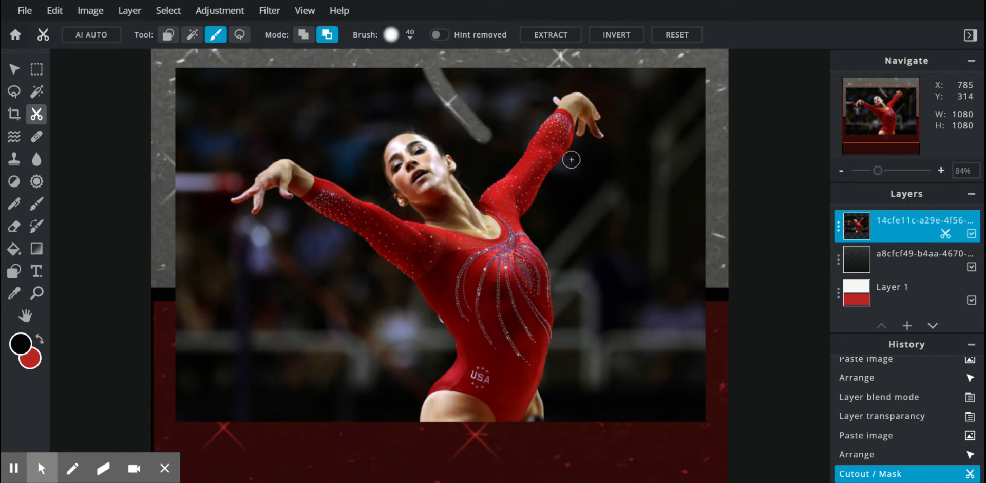
mouse_move(572, 159)
left_mouse_down()
mouse_move(526, 224)
mouse_move(562, 264)
mouse_move(569, 316)
left_mouse_up()
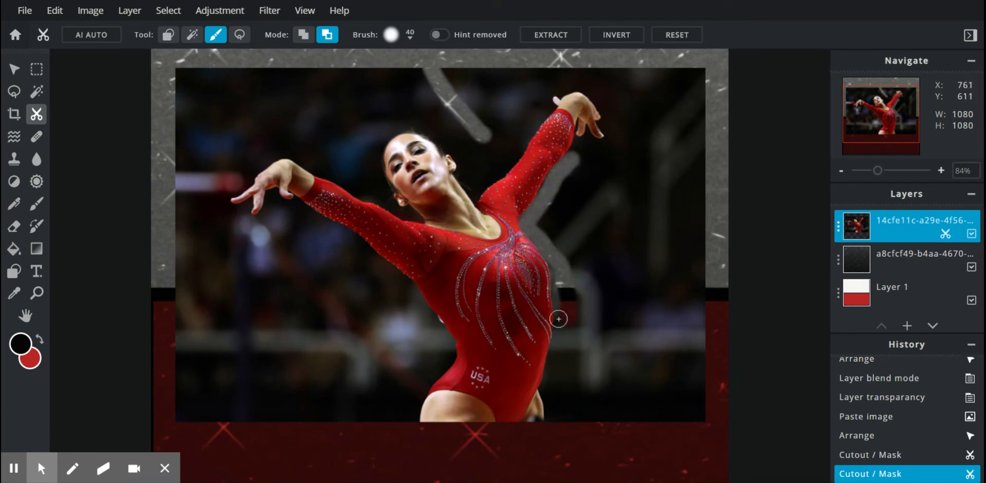
scroll(572, 295, "up", 3)
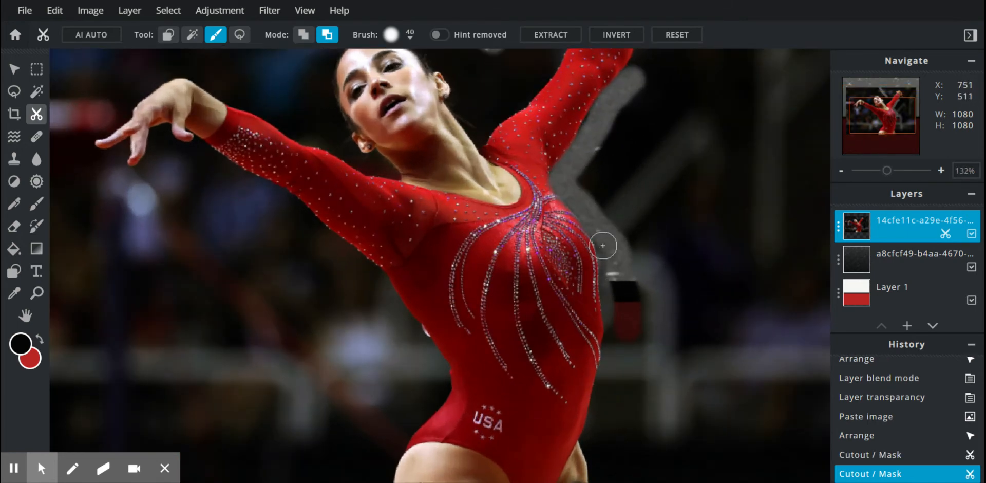
left_click_drag(609, 240, 610, 372)
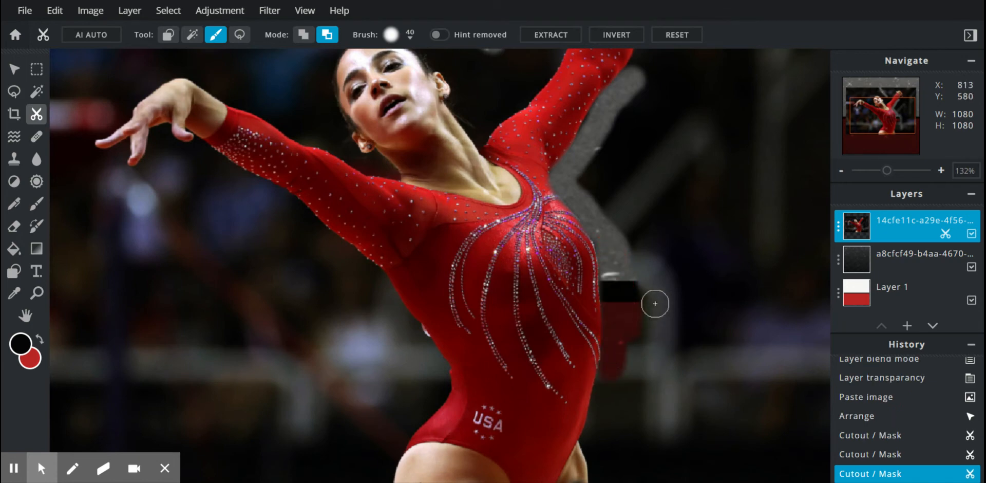
Step: Set the cutout brush size to 192 px and erase more background right of the gymnast's arm
left_click(411, 41)
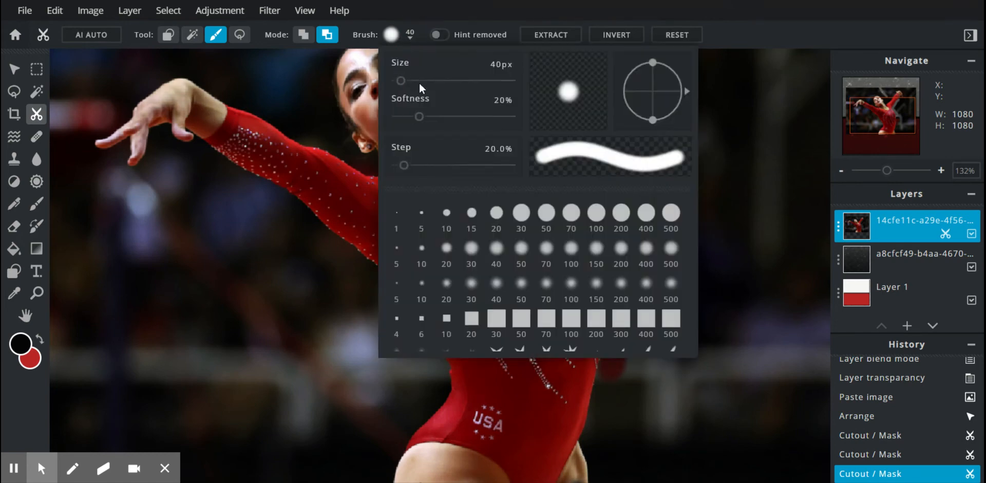
left_click(419, 81)
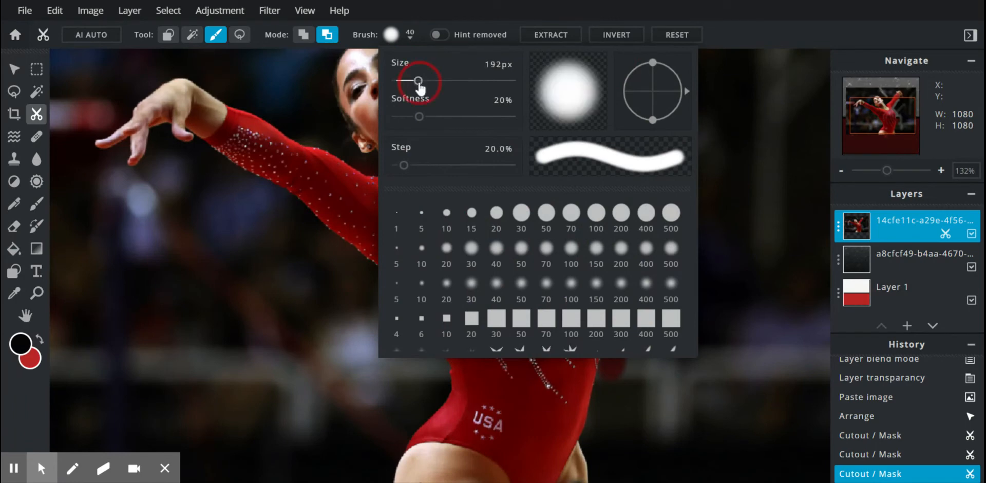
left_click(246, 272)
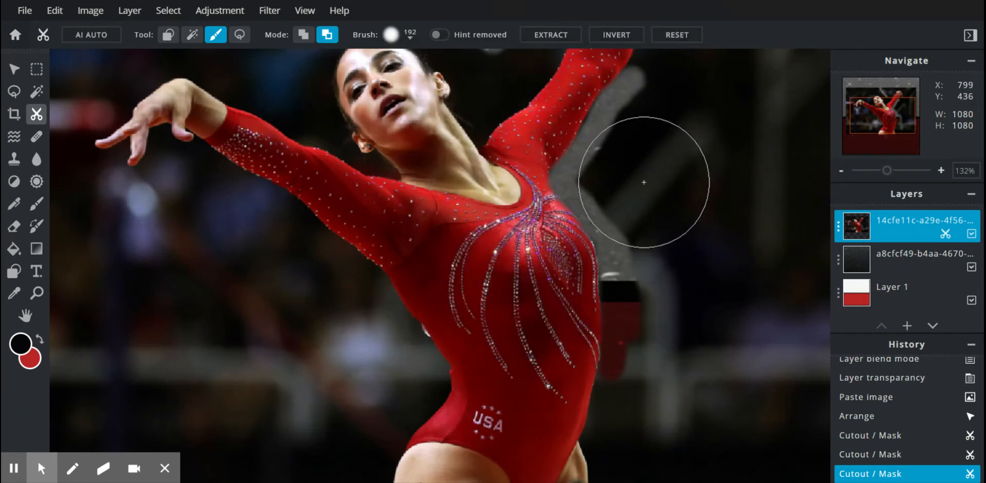
left_click_drag(644, 182, 671, 198)
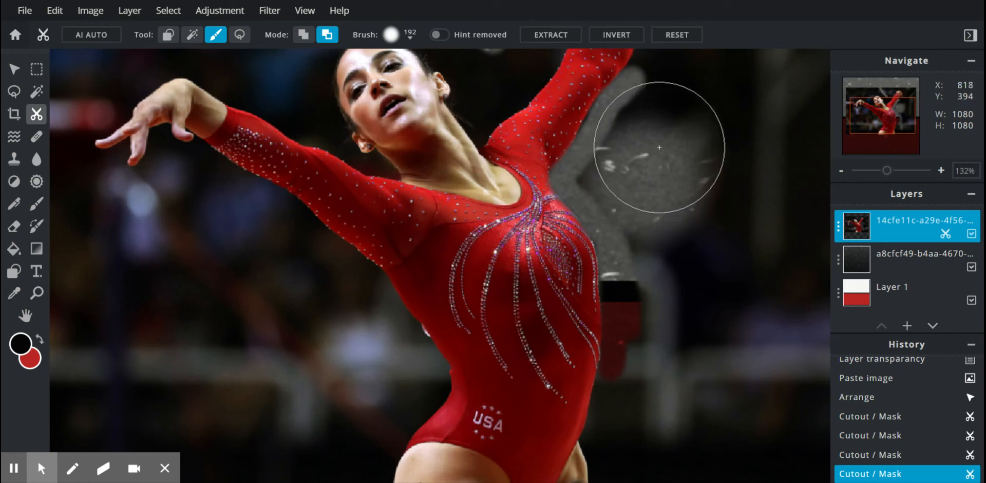
mouse_move(660, 147)
left_mouse_down()
mouse_move(656, 172)
mouse_move(696, 330)
mouse_move(689, 249)
mouse_move(652, 181)
mouse_move(624, 170)
mouse_move(663, 183)
mouse_move(742, 340)
mouse_move(657, 414)
mouse_move(726, 246)
left_mouse_up()
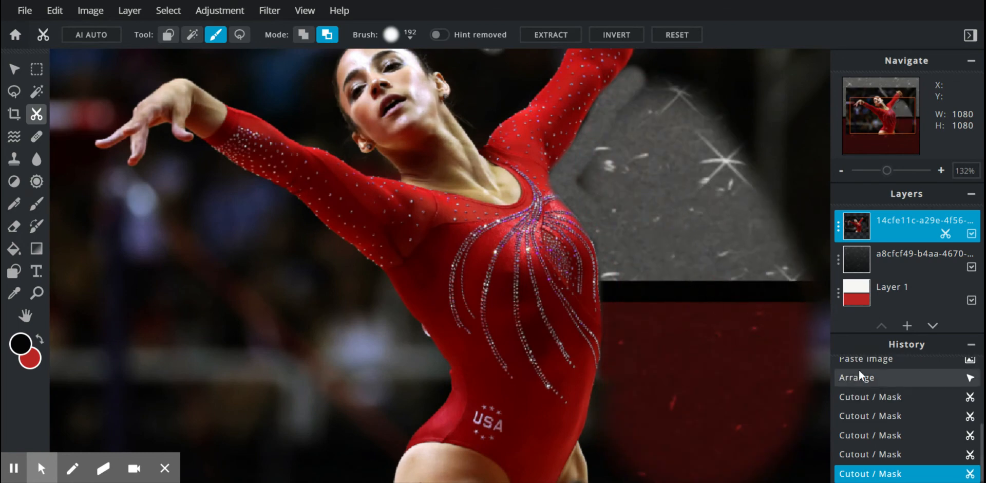
Step: Erase the remaining photo background to the right of the gymnast
key("ctrl+minus")
key("ctrl+minus")
key("ctrl+minus")
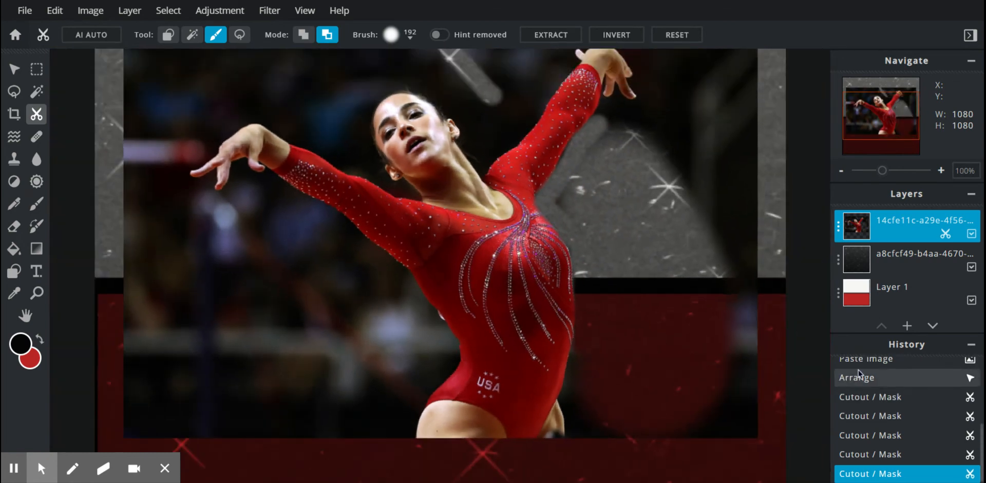
key("ctrl+minus")
key("ctrl+minus")
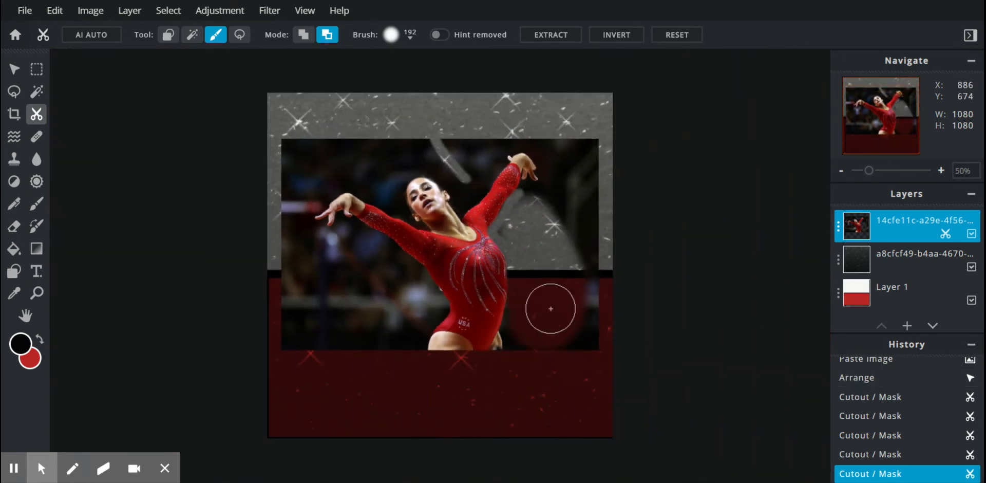
mouse_move(564, 114)
left_mouse_down()
mouse_move(599, 316)
mouse_move(583, 380)
mouse_move(571, 321)
mouse_move(578, 251)
mouse_move(561, 188)
mouse_move(585, 147)
left_mouse_up()
left_click_drag(527, 137, 531, 201)
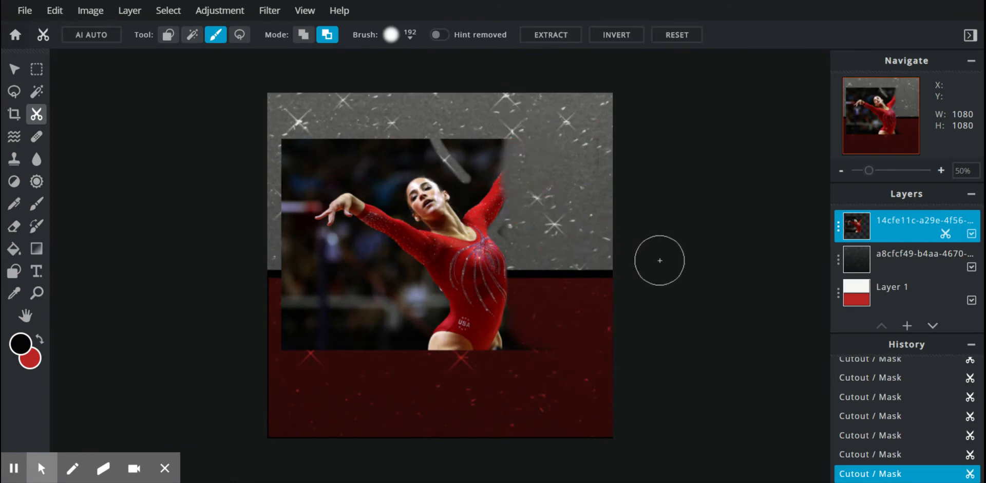
Step: Switch the brush to restore mode and paint back the gymnast's raised hand
left_click(303, 35)
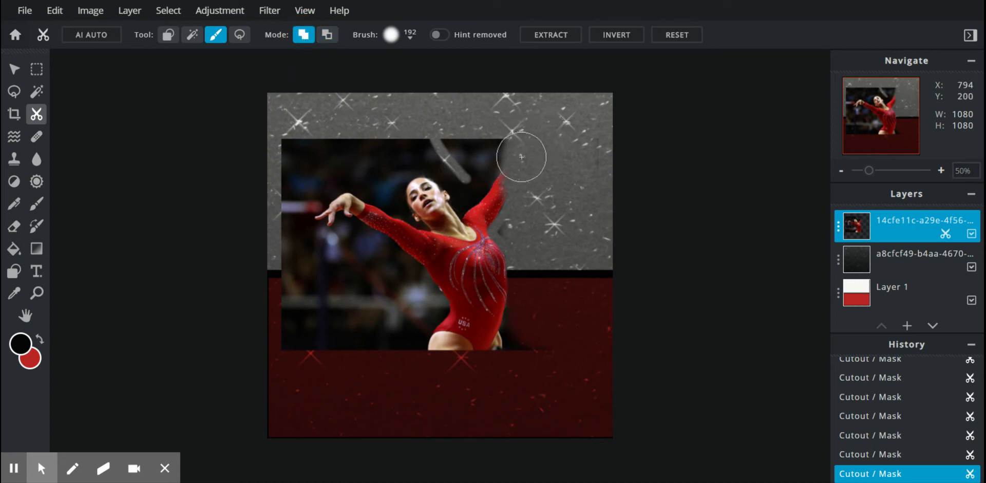
left_click_drag(522, 151, 488, 193)
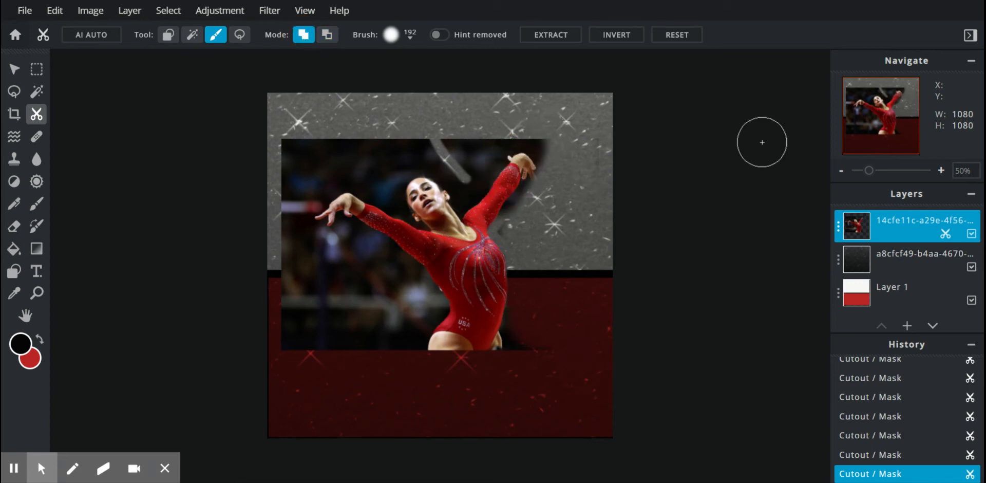
mouse_move(553, 161)
left_mouse_down()
mouse_move(533, 150)
mouse_move(530, 167)
left_mouse_up()
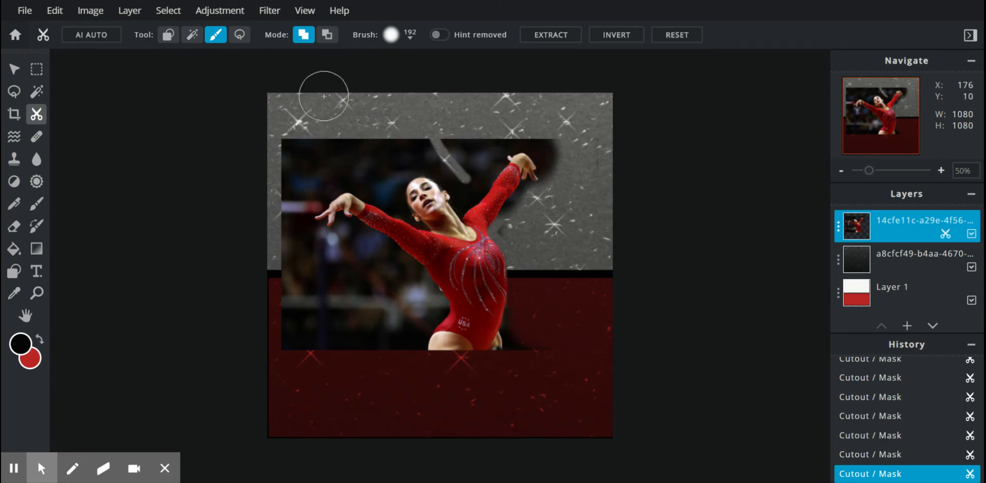
Step: Return to remove mode and erase the photo background along the top edge and lower left corner
left_click(327, 34)
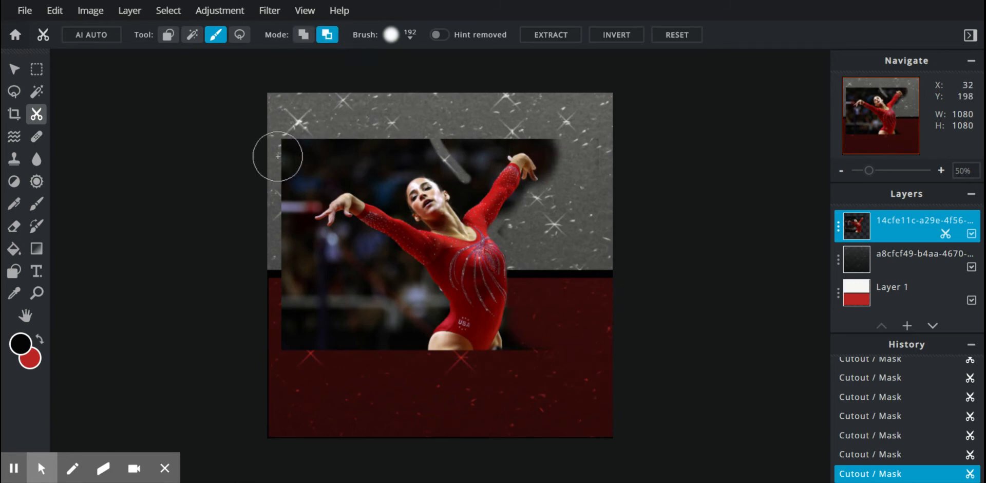
mouse_move(287, 155)
left_mouse_down()
mouse_move(440, 156)
mouse_move(491, 135)
mouse_move(535, 136)
mouse_move(564, 150)
mouse_move(566, 174)
left_mouse_up()
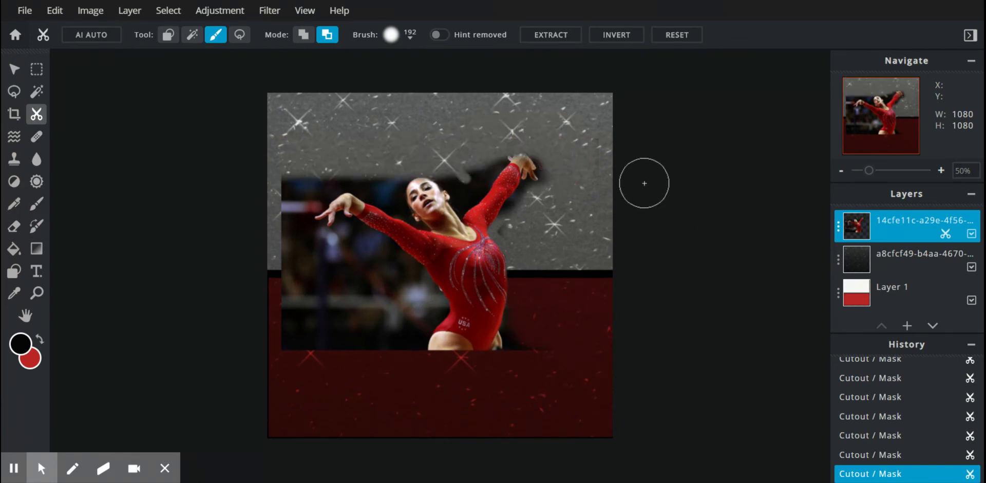
mouse_move(272, 282)
left_mouse_down()
mouse_move(301, 260)
mouse_move(407, 297)
mouse_move(388, 343)
mouse_move(365, 355)
mouse_move(363, 290)
mouse_move(312, 290)
mouse_move(287, 349)
mouse_move(294, 292)
mouse_move(330, 331)
mouse_move(332, 359)
left_mouse_up()
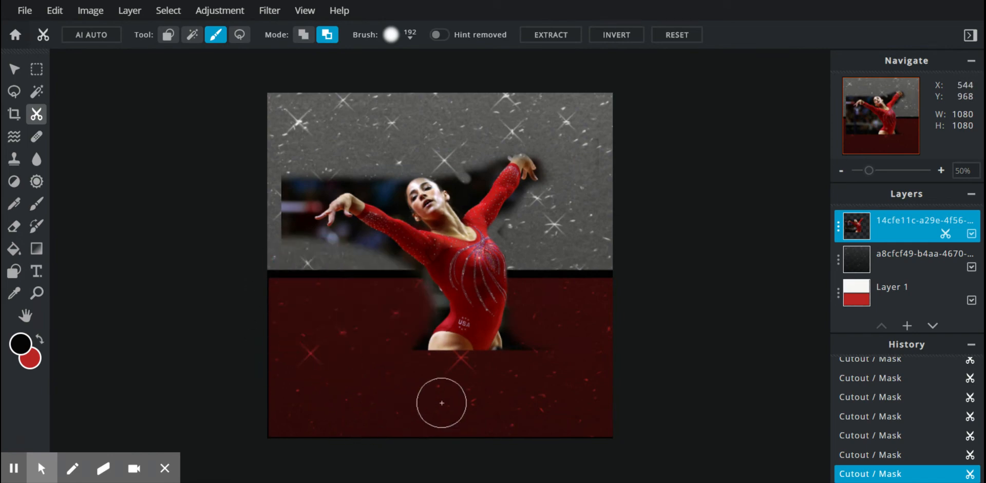
Step: Reduce the cutout brush size to 69 px
scroll(366, 345, "up", 3)
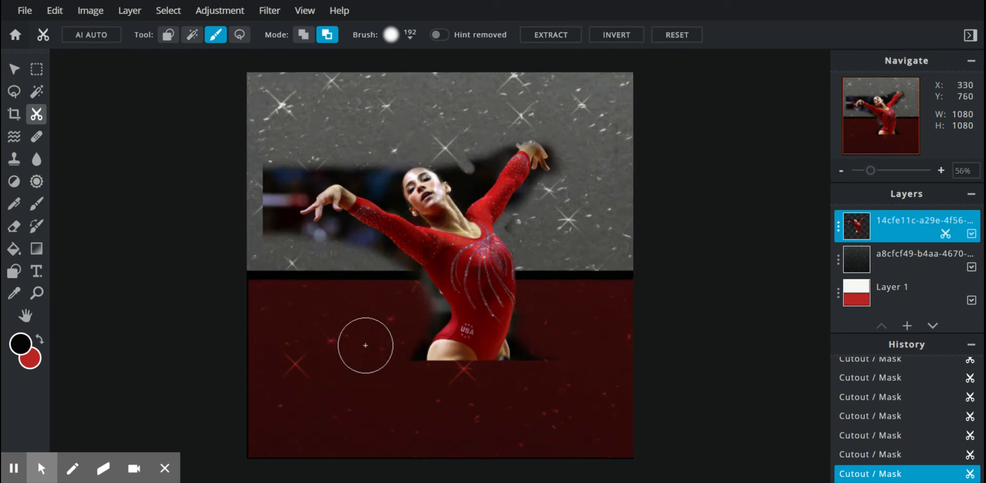
left_click(391, 34)
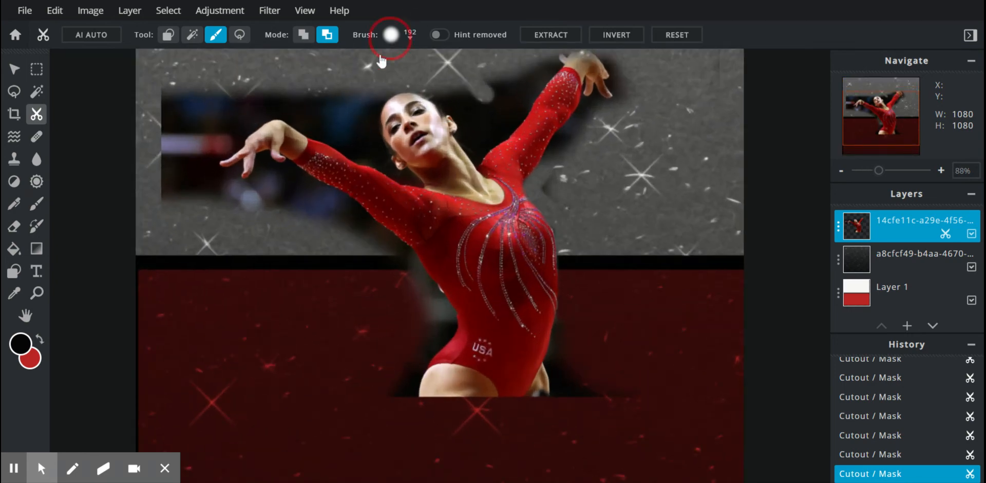
left_click(405, 80)
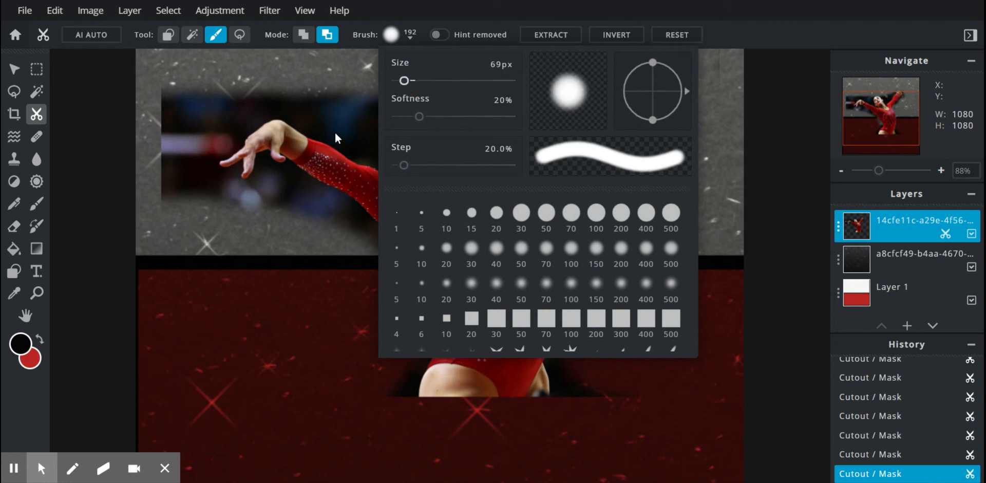
mouse_move(331, 102)
left_mouse_down()
mouse_move(354, 134)
mouse_move(359, 101)
mouse_move(350, 98)
mouse_move(335, 126)
mouse_move(235, 86)
mouse_move(172, 120)
mouse_move(183, 95)
mouse_move(363, 98)
left_mouse_up()
scroll(184, 356, "down", 3)
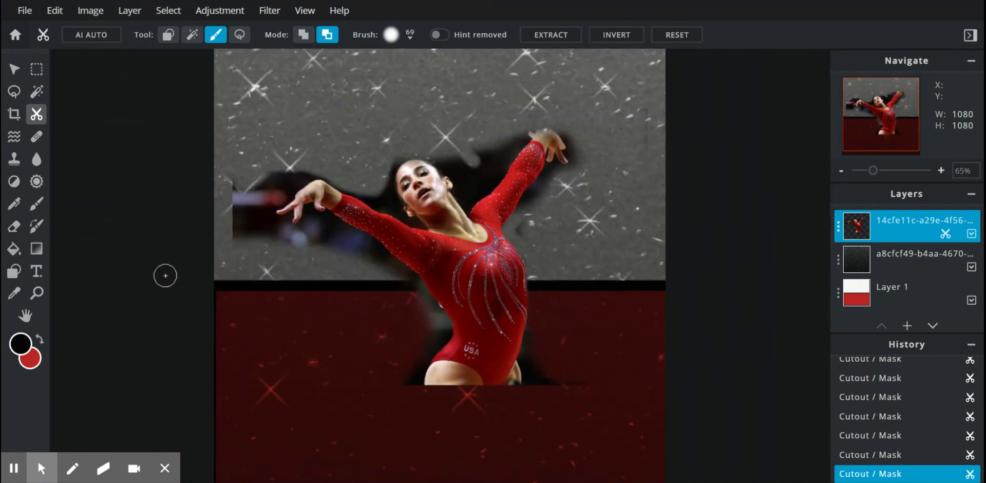
left_click(22, 12)
scroll(188, 102, "up", 1)
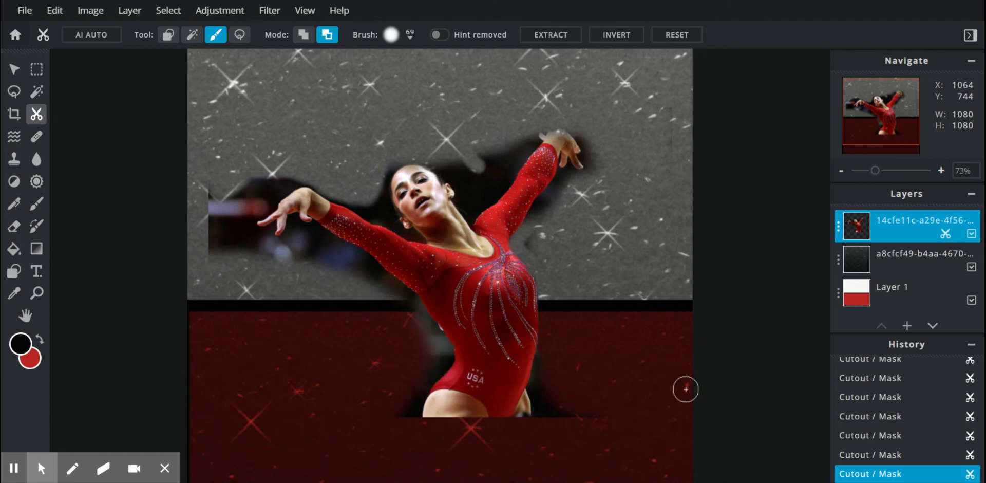